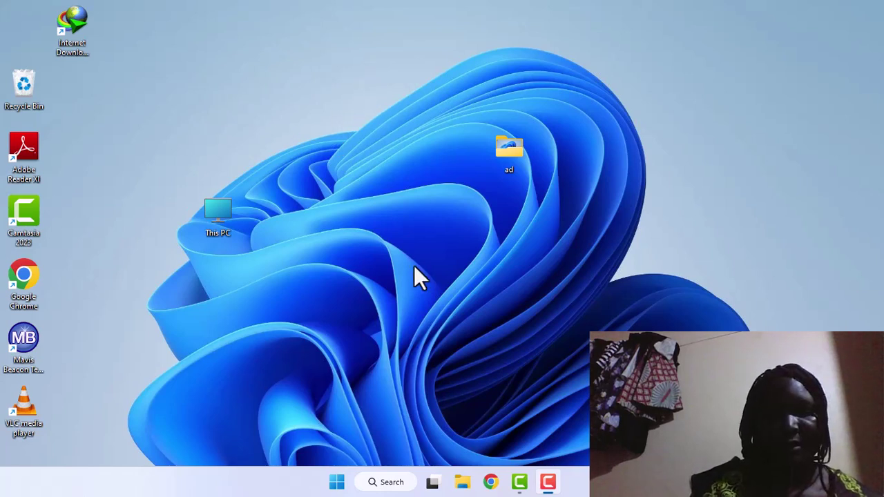
Launch Chrome and type 'googe contact' into the Google search box
left_click(490, 482)
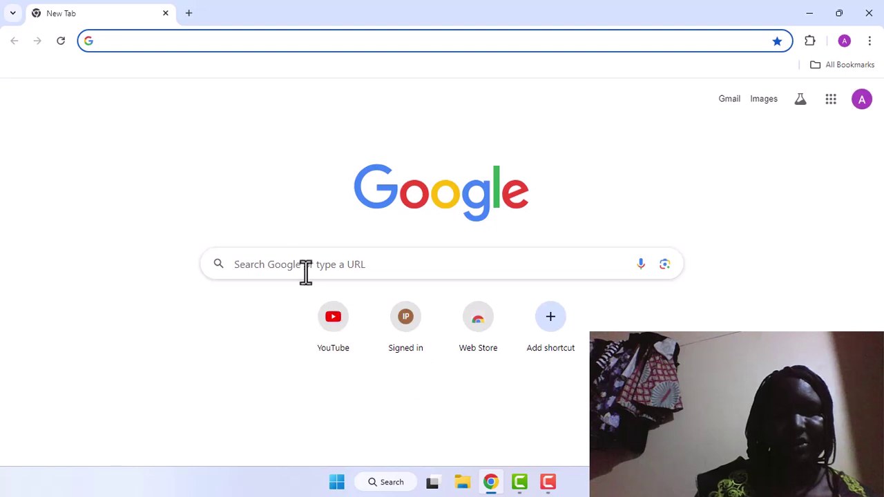
left_click(237, 268)
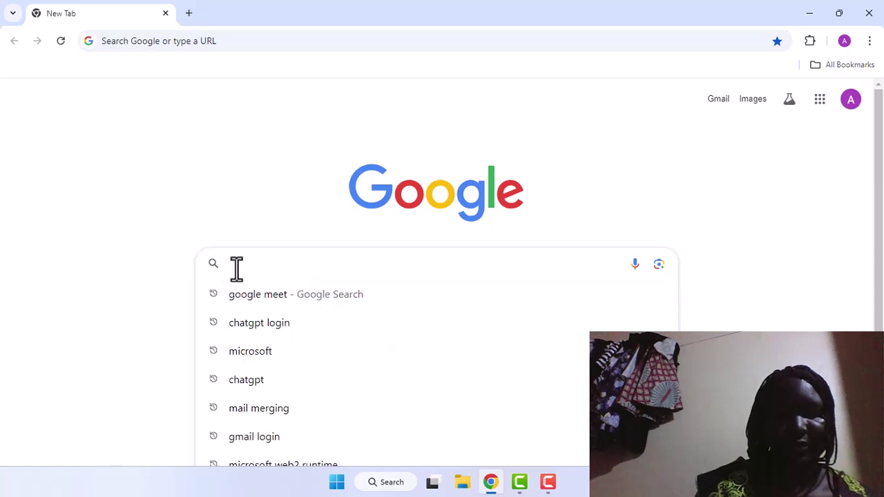
type("g")
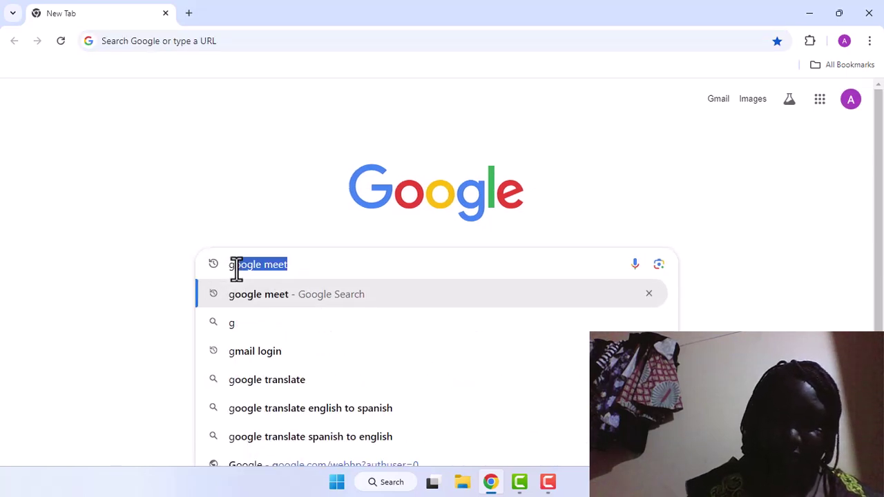
type("ooge")
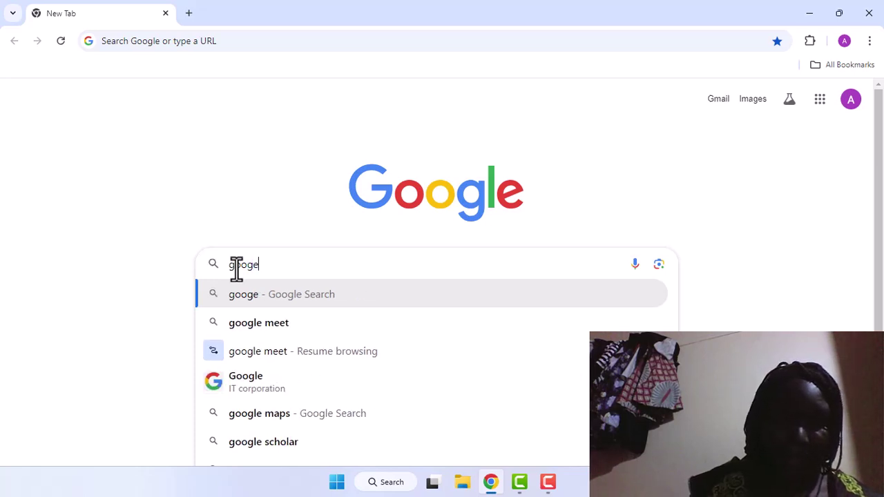
type(" c")
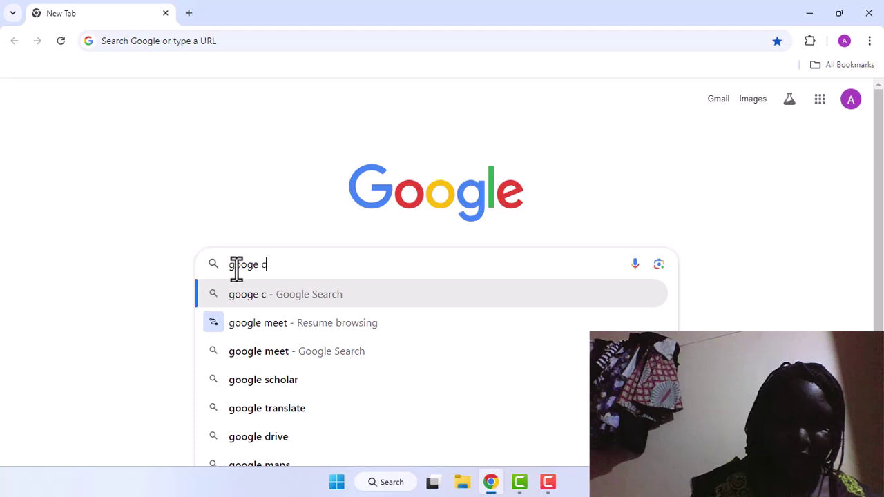
type("onta")
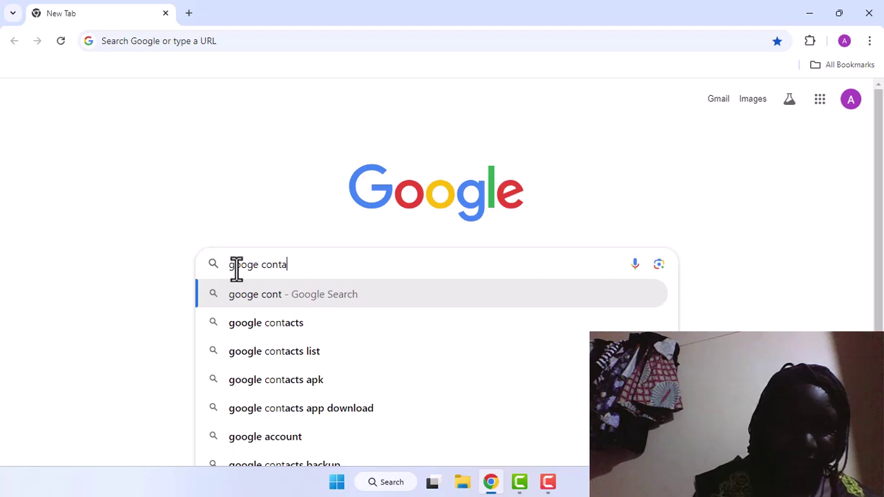
type("ct")
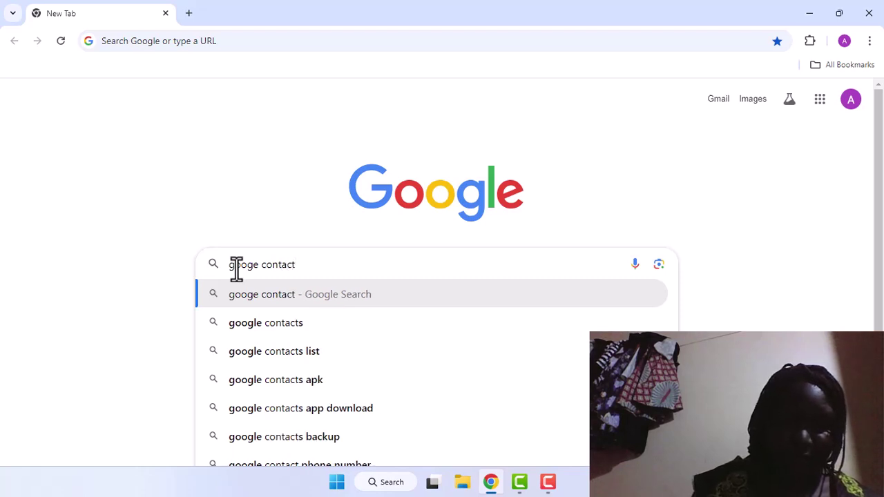
Go to Google Contacts from the search suggestion and show the Create contact options
left_click(293, 302)
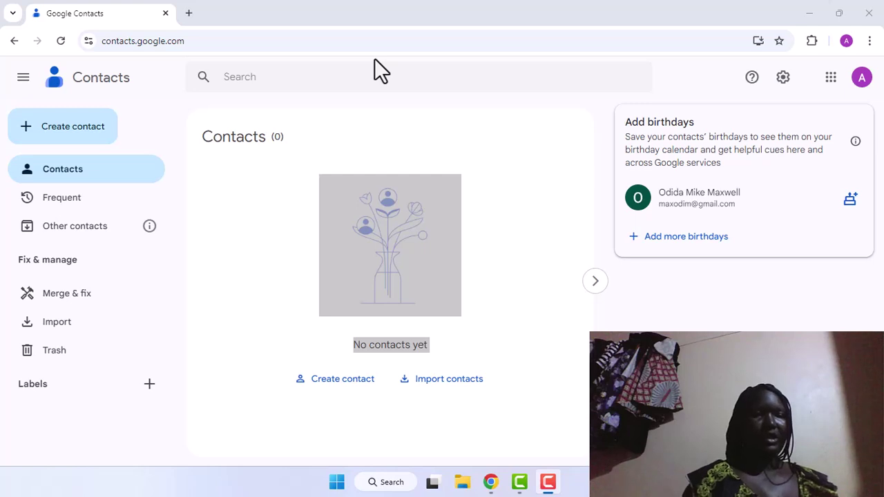
left_click(86, 134)
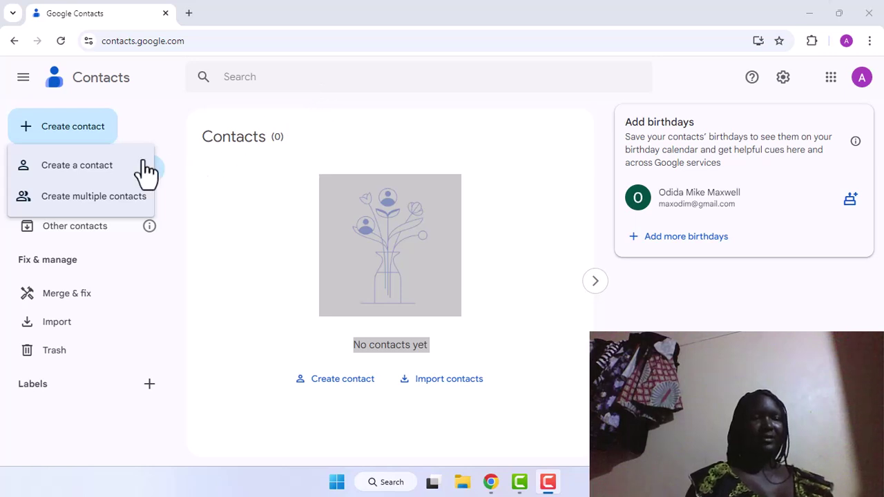
Use Create multiple contacts to add one contact by typing the person's full name
left_click(137, 204)
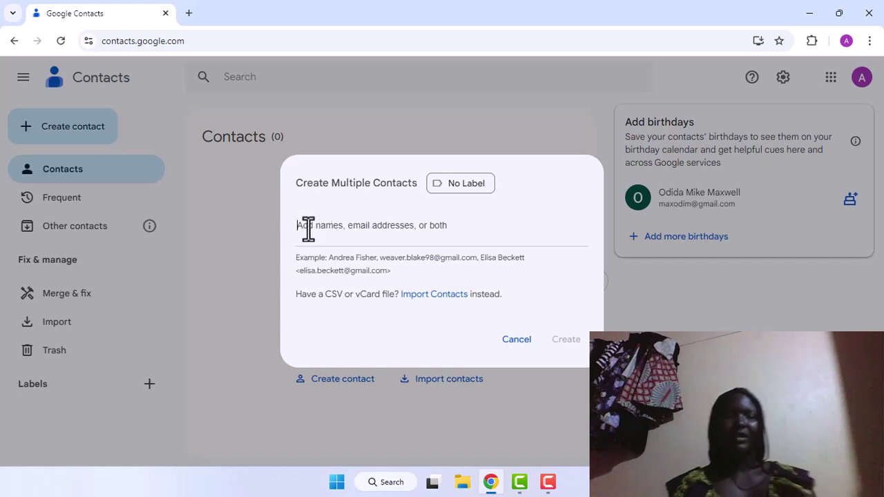
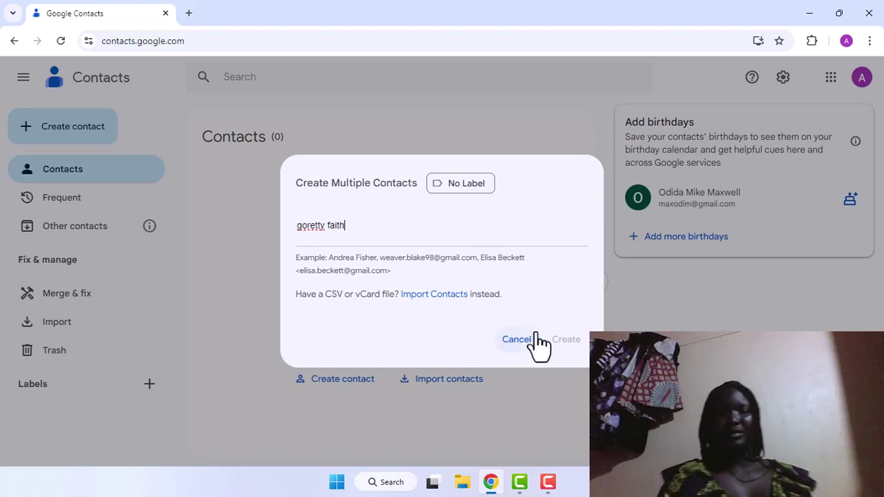
key("Return")
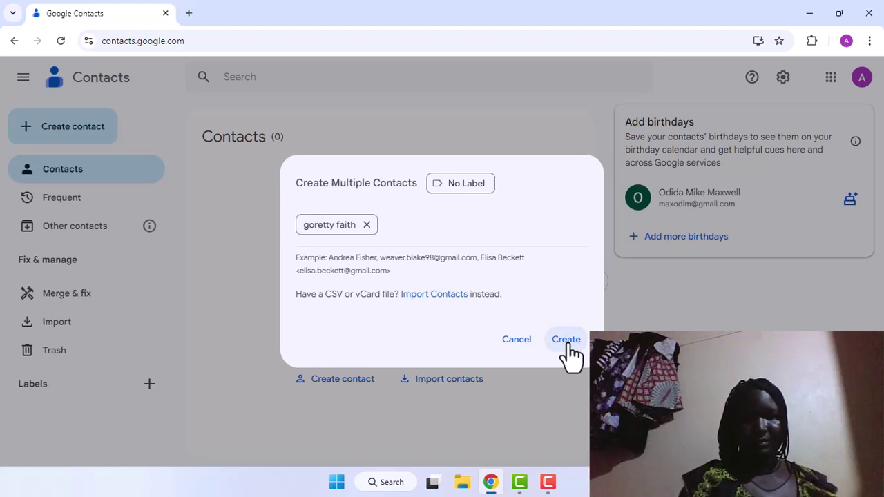
left_click(566, 341)
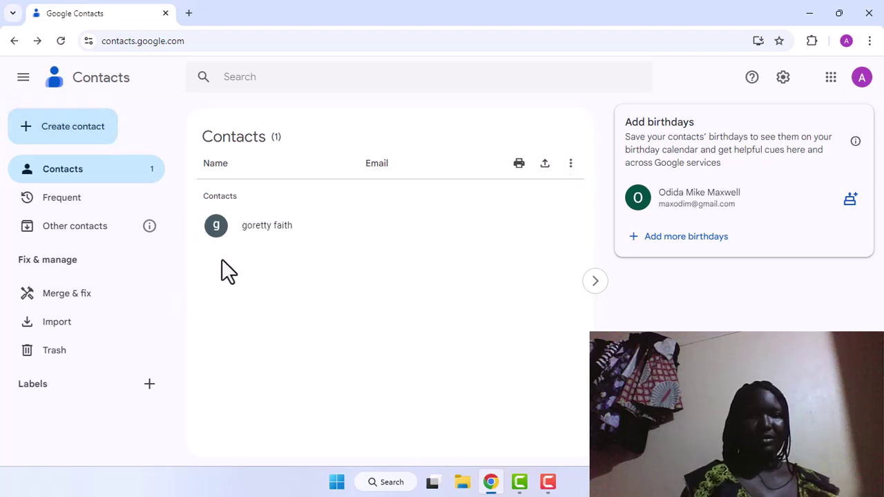
Create and save a new label named with a Gmail address, correcting typos along the way
left_click(150, 385)
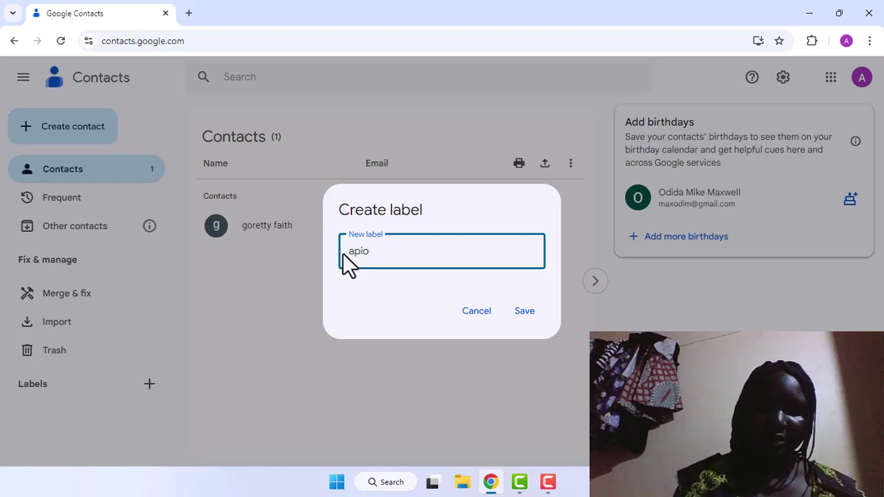
type("@")
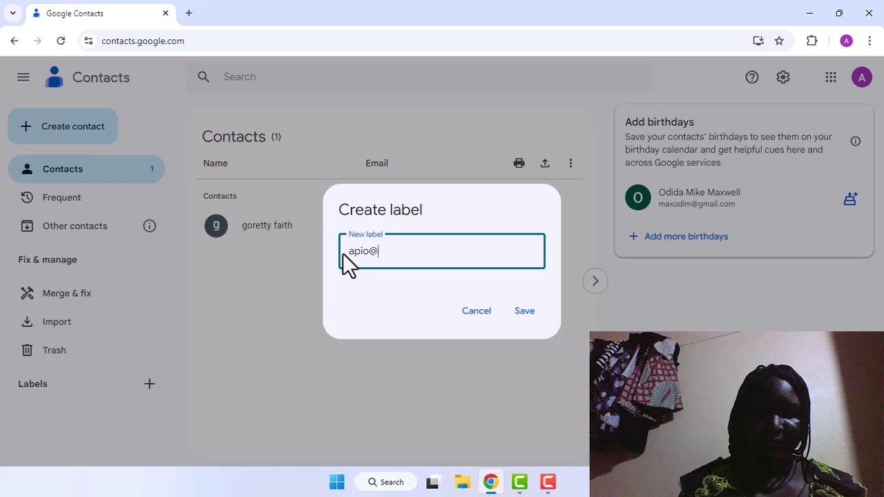
key("BackSpace")
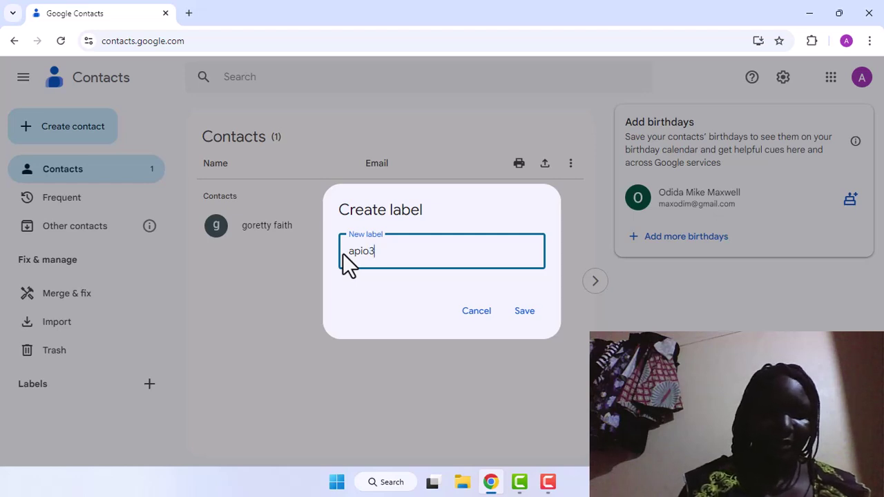
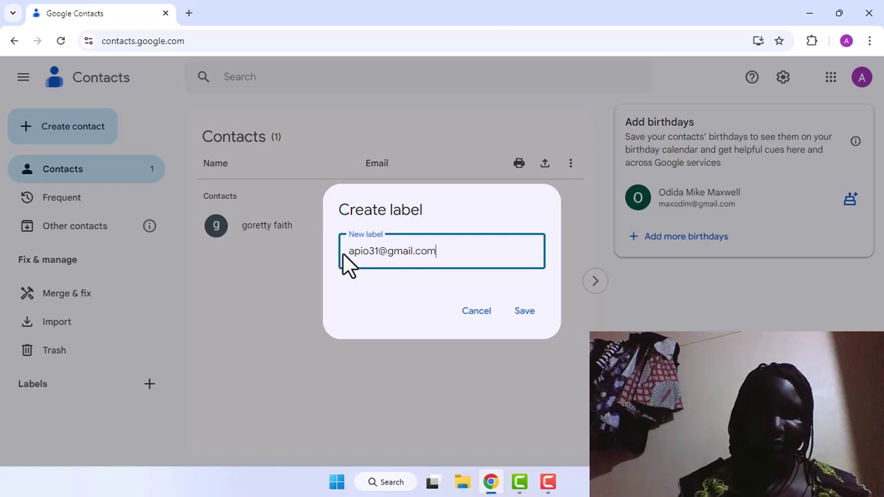
left_click(525, 319)
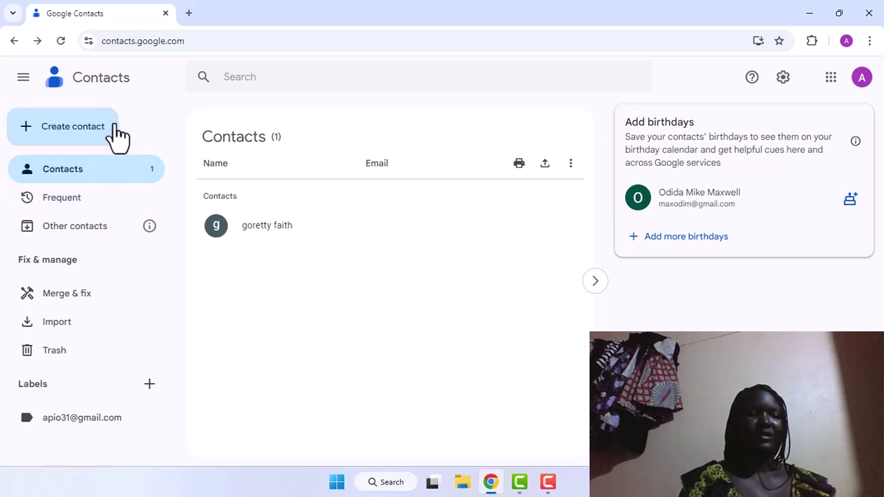
mouse_move(149, 418)
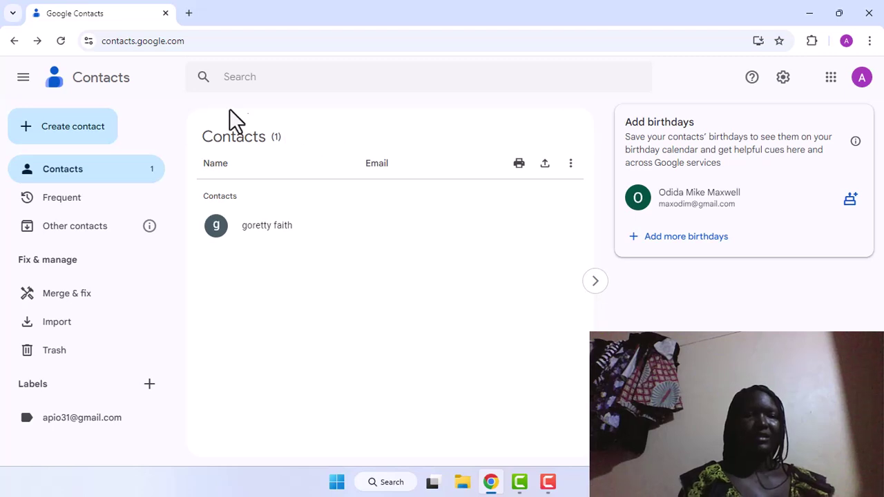
Start a single new contact and fill in the person's first and last name
left_click(102, 128)
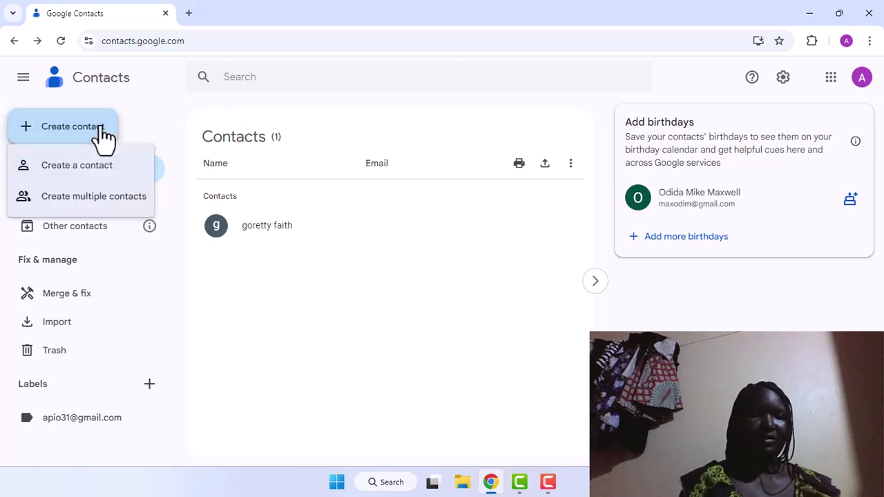
left_click(97, 166)
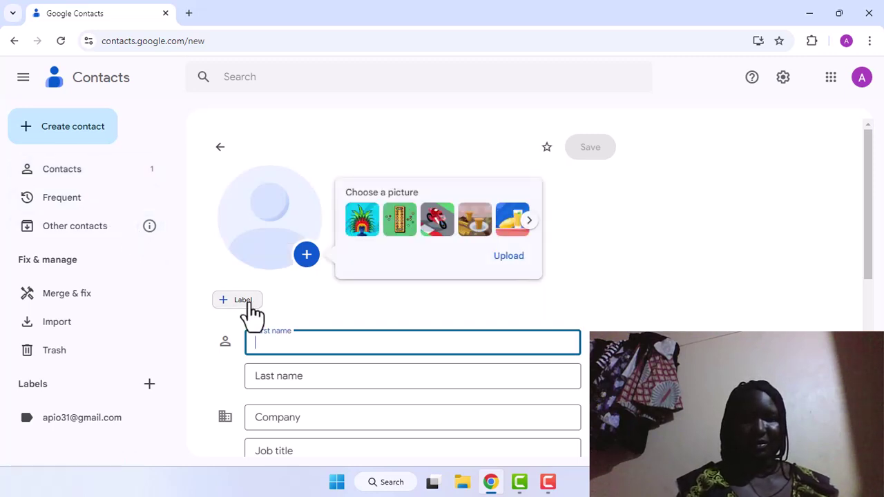
left_click(258, 341)
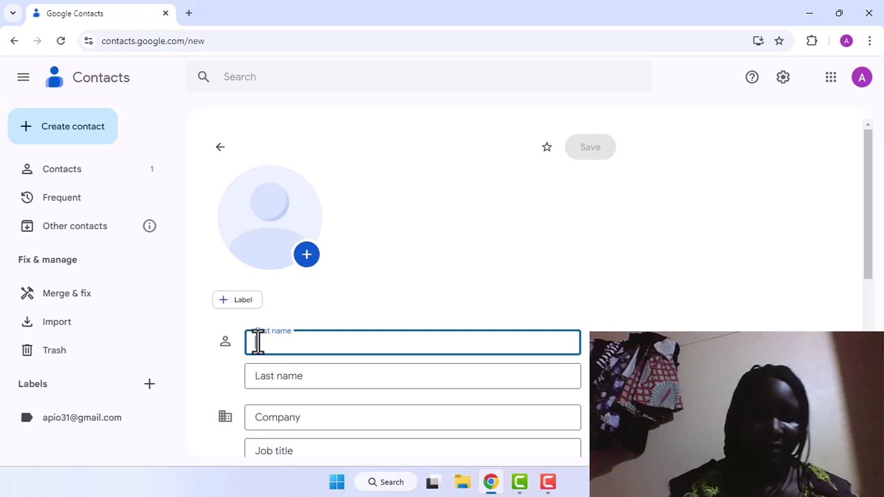
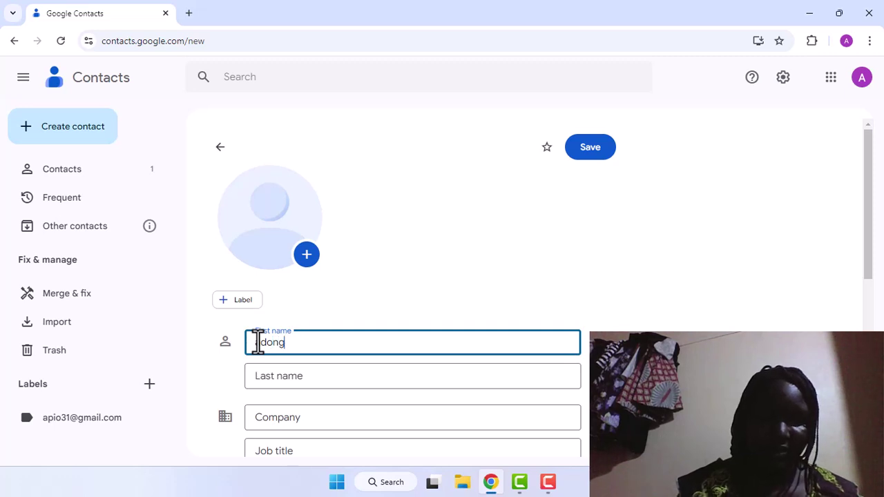
left_click(255, 381)
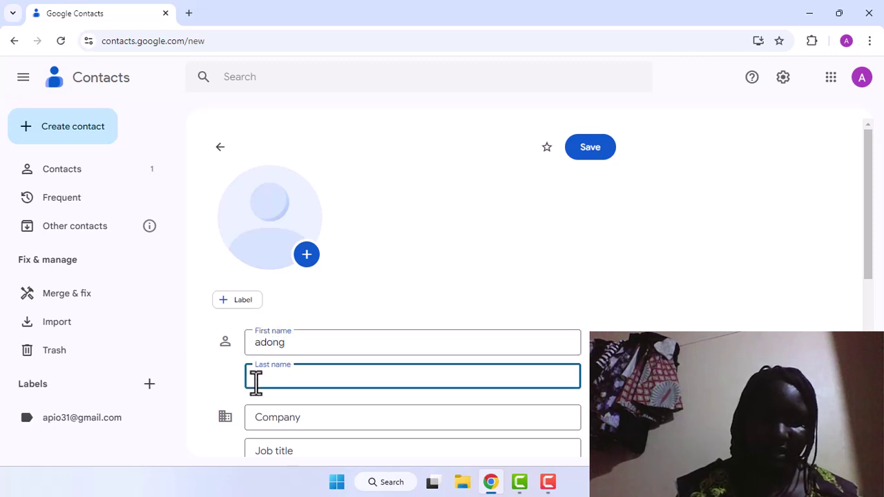
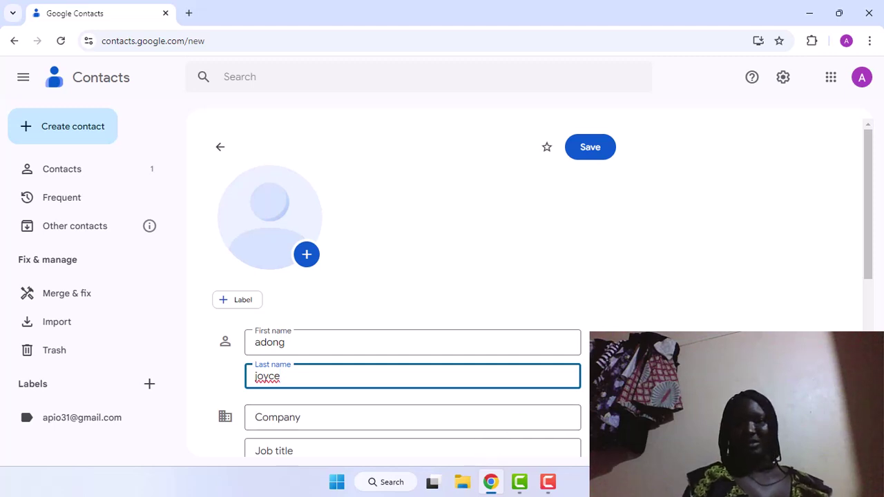
double_click(225, 341)
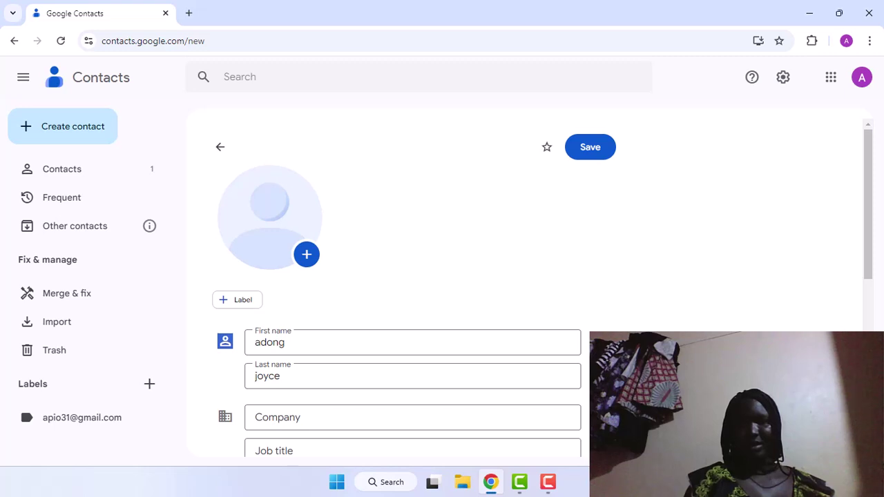
Enter the contact's Gmail address in the Email field
scroll(414, 290, "down", 3)
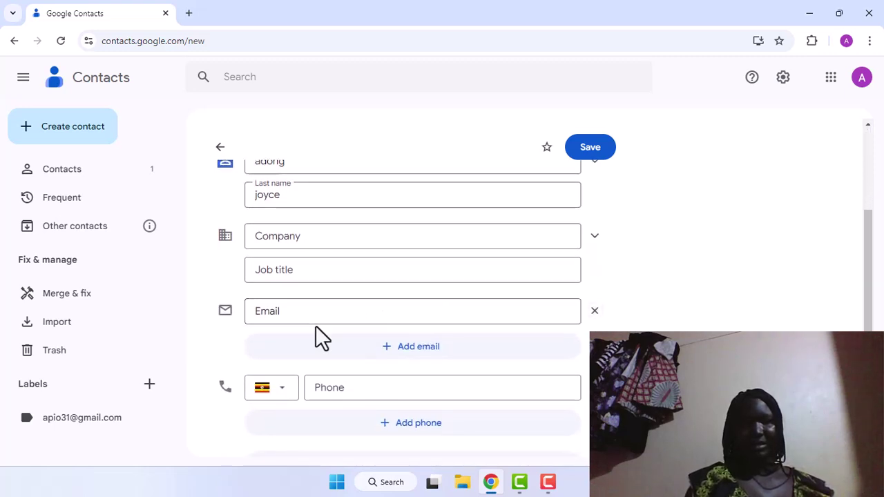
left_click(256, 311)
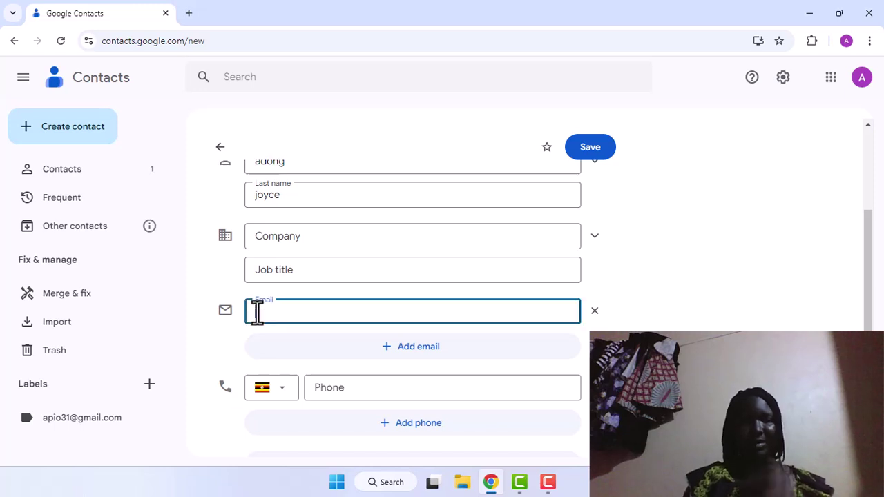
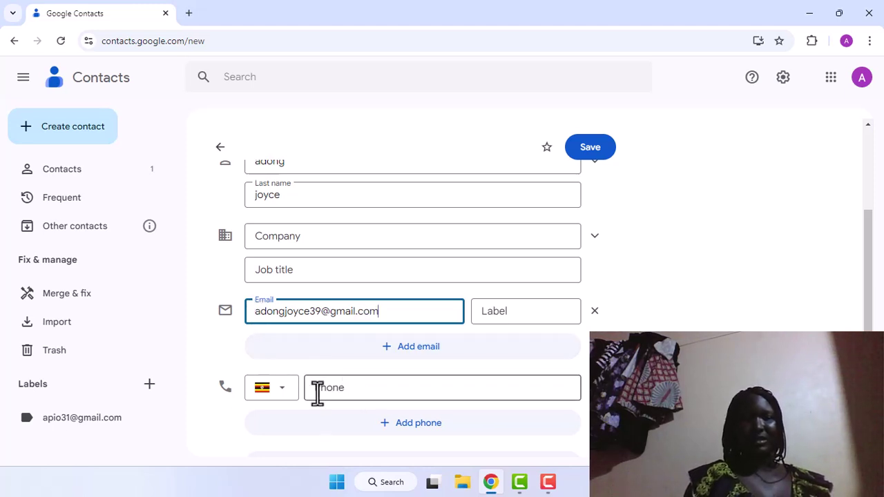
Enter the contact's Ugandan mobile number, fixing digits and removing the leading zero
left_click(317, 391)
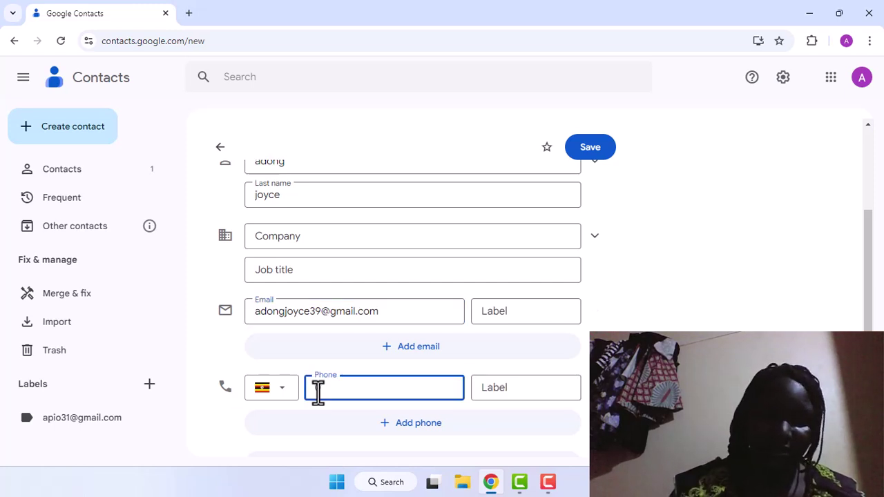
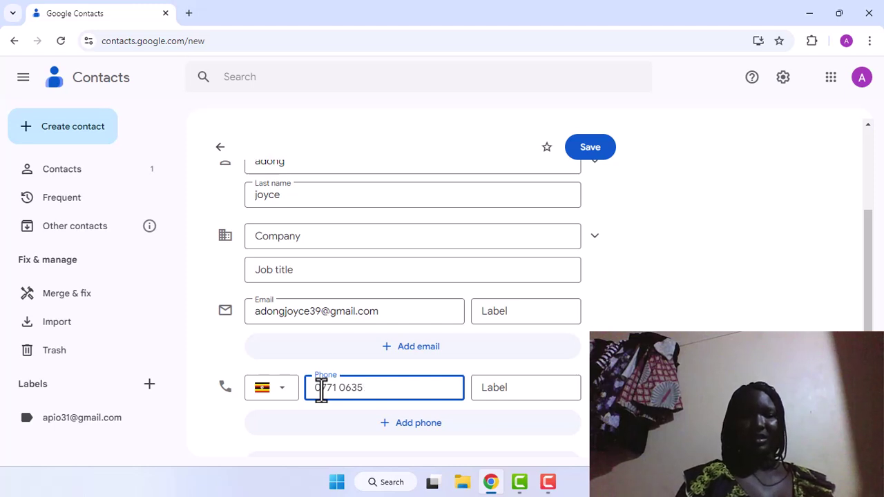
type("92")
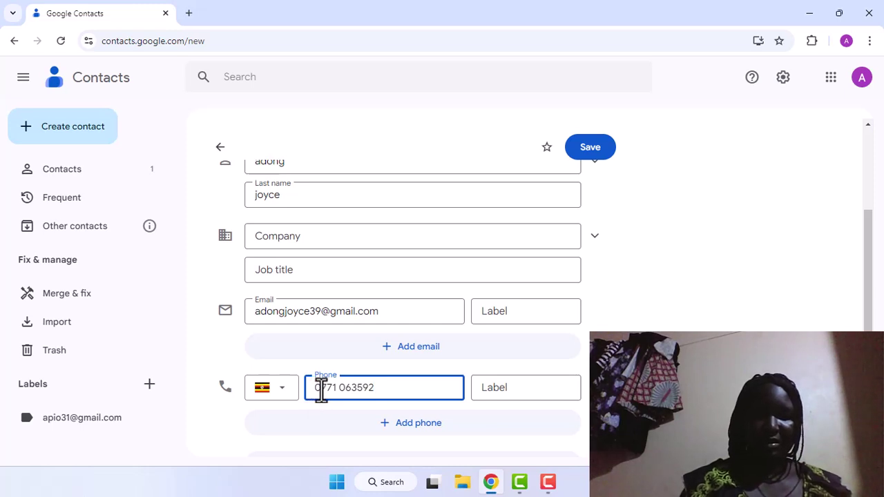
left_click(322, 388)
key("BackSpace")
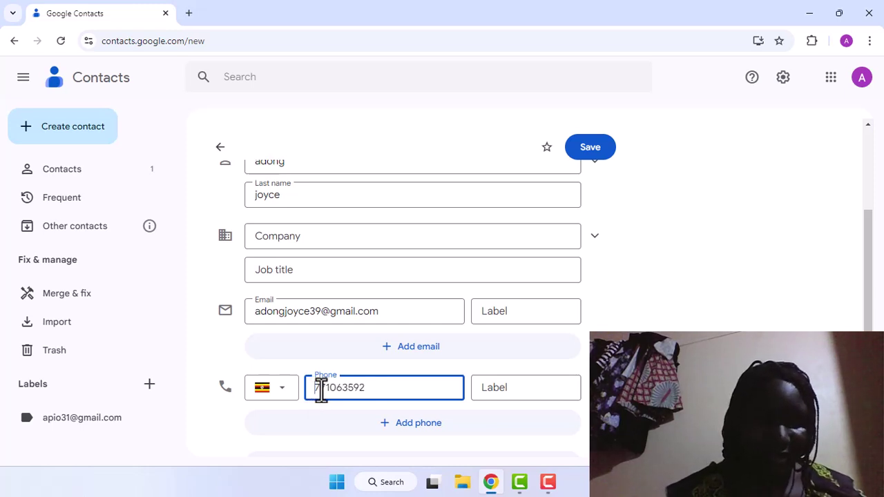
type("+")
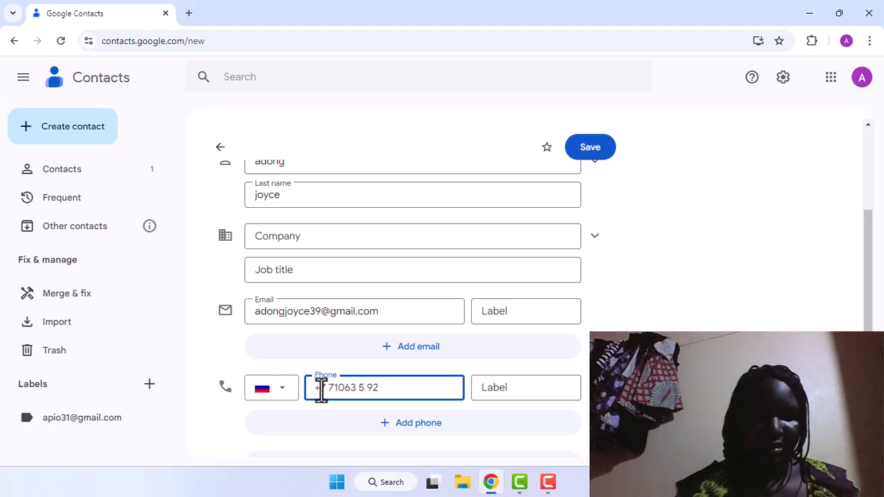
type("2")
key("BackSpace")
key("BackSpace")
key("BackSpace")
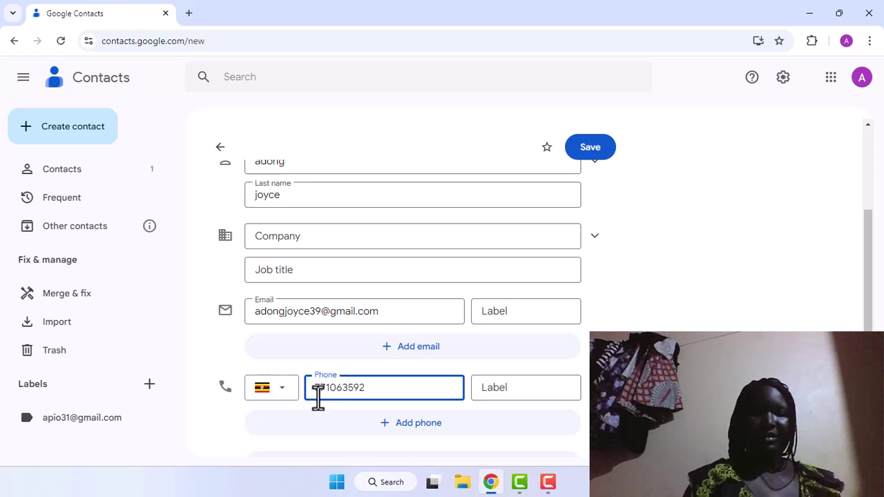
left_click(337, 389)
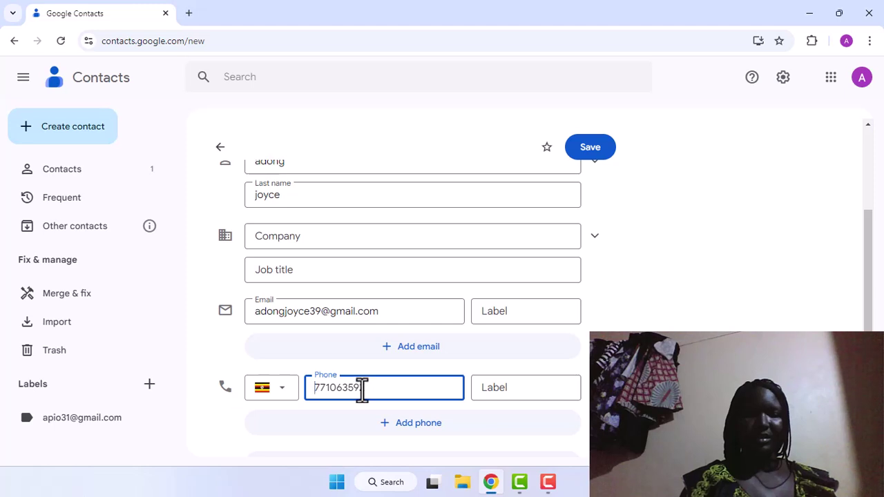
Clear the phone field and retype the mobile number with the +256 country code
key("BackSpace")
key("BackSpace")
key("BackSpace")
key("BackSpace")
key("BackSpace")
key("BackSpace")
key("BackSpace")
key("BackSpace")
key("BackSpace")
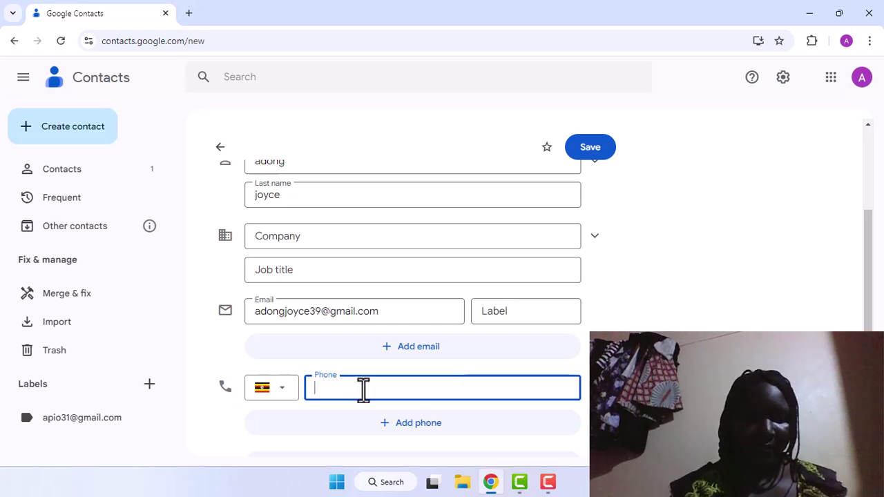
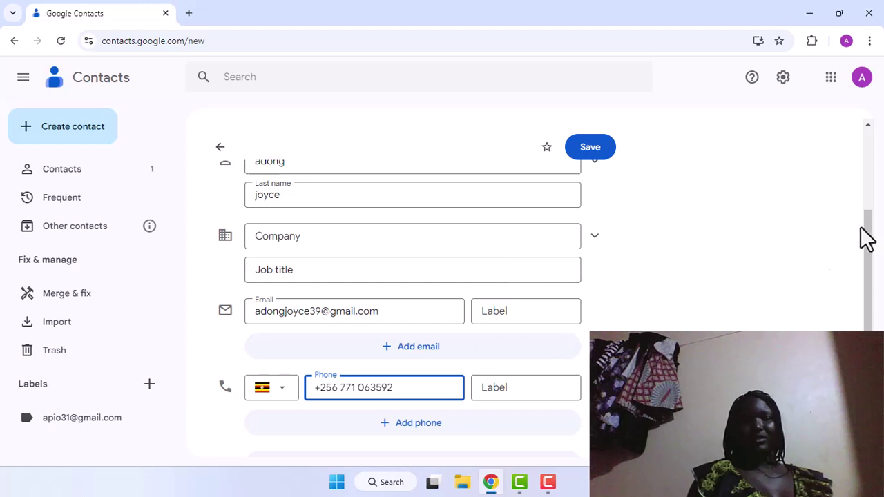
Save the new contact and dismiss the 'New contact created' notice
left_click(580, 158)
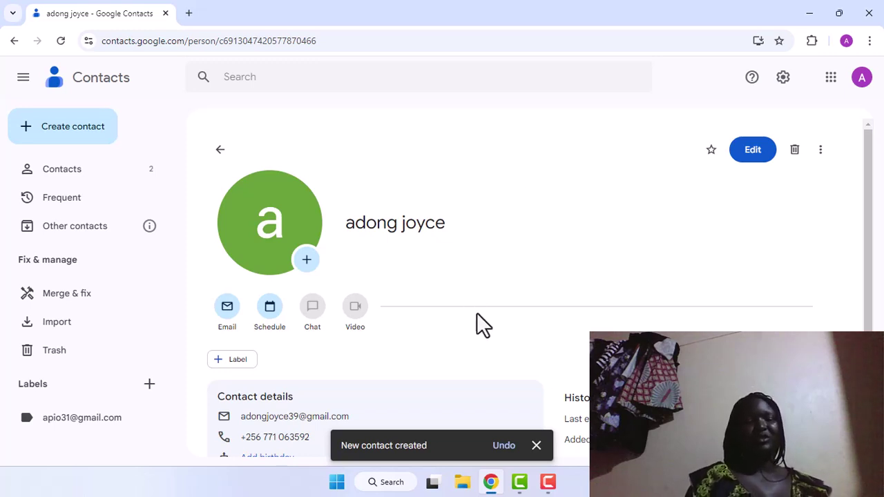
left_click(536, 445)
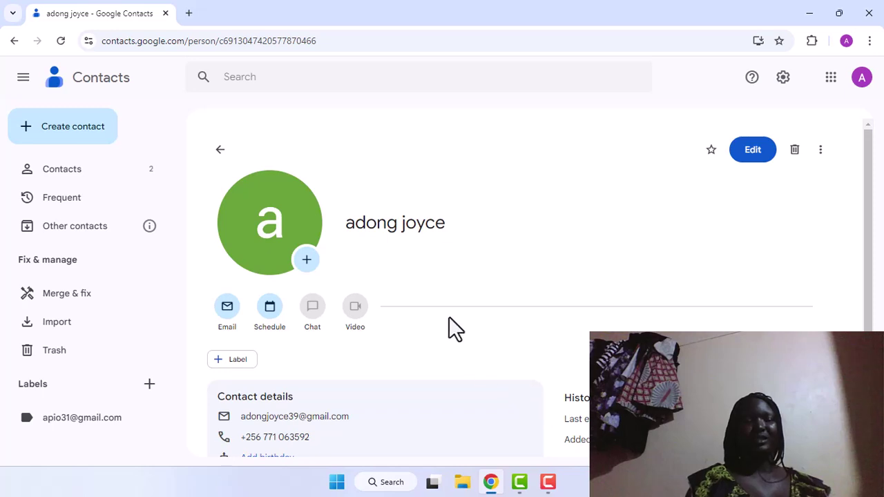